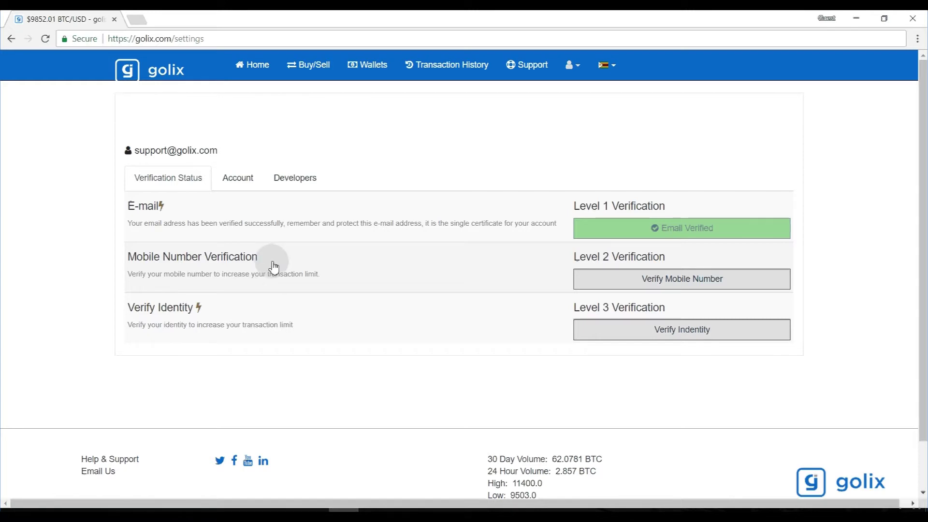
Go to the Account tab and choose Use GA App for Two-Factor Authentication.
{"action": "left_click", "coordinate": [235, 179]}
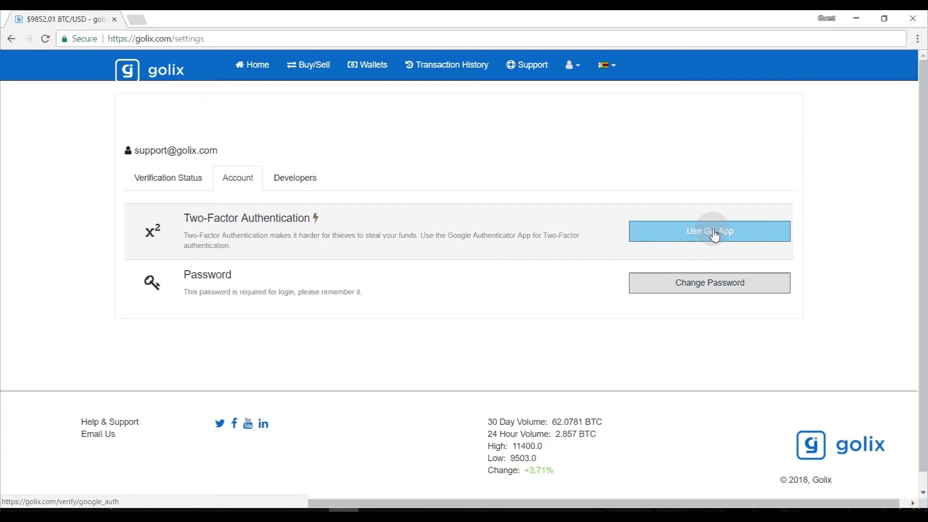
{"action": "left_click", "coordinate": [660, 237]}
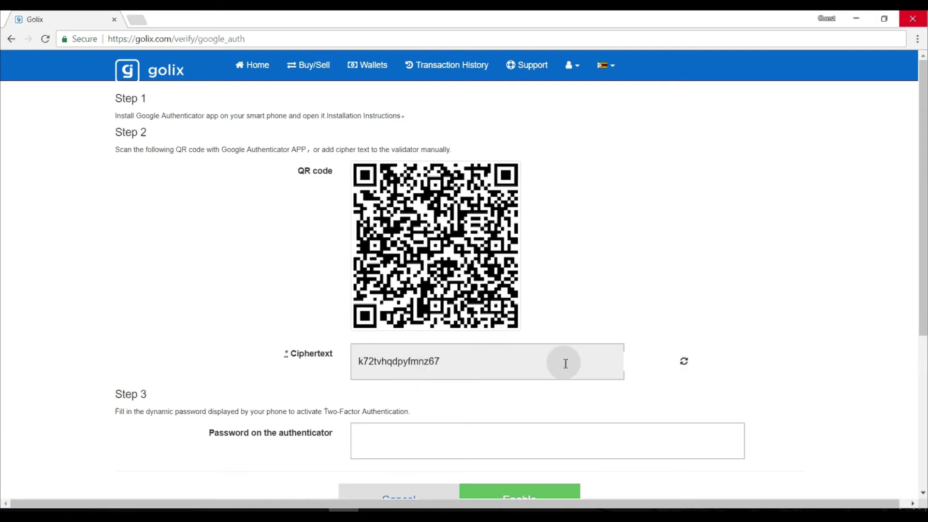
Regenerate the Google Authenticator QR code and ciphertext with the refresh icon.
{"action": "left_click", "coordinate": [687, 365]}
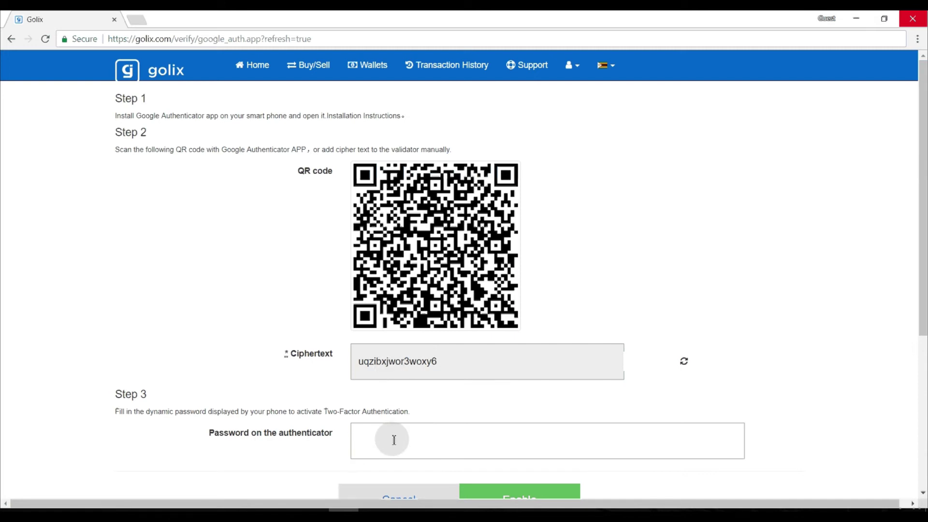
{"action": "scroll", "coordinate": [394, 439], "scroll_direction": "down", "scroll_amount": 3}
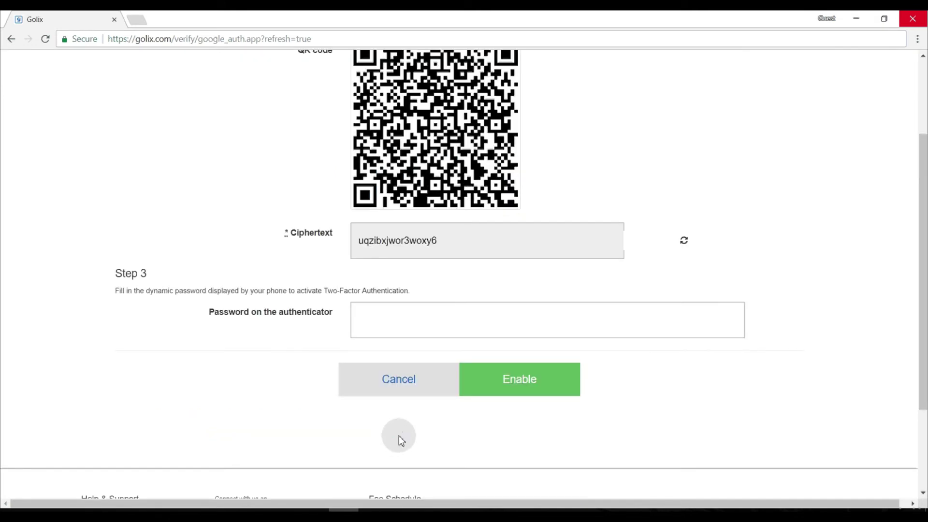
{"action": "left_click", "coordinate": [406, 308]}
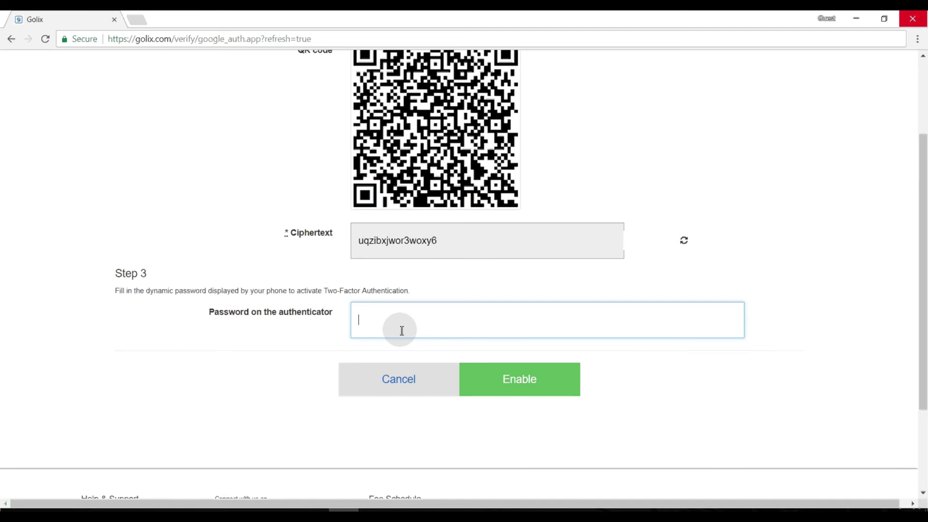
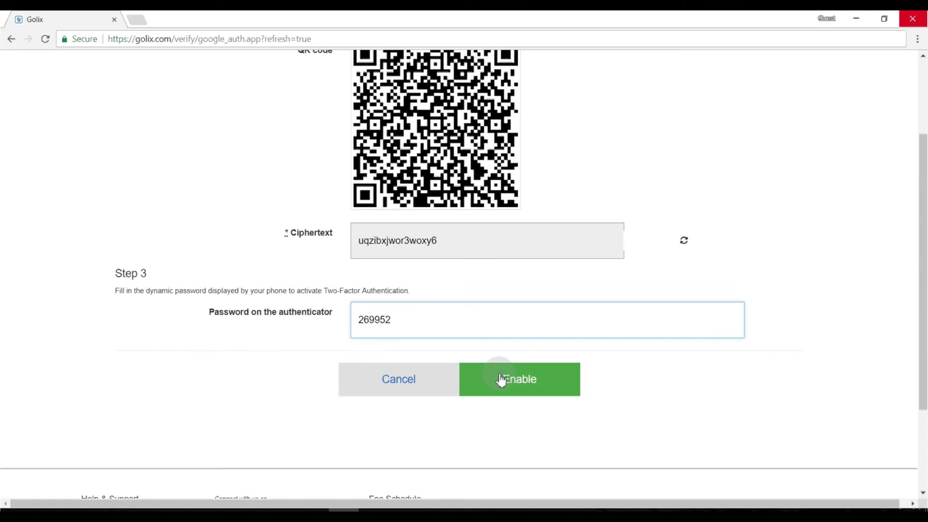
{"action": "left_click", "coordinate": [501, 380]}
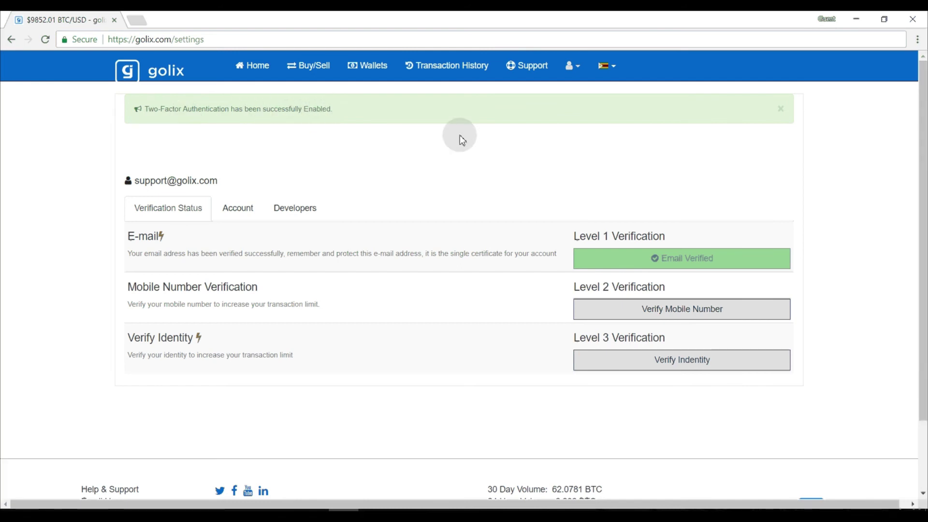
Return to the Account tab to see two-factor authentication active with a Disable option.
{"action": "left_click", "coordinate": [240, 212]}
{"action": "left_click", "coordinate": [517, 260]}
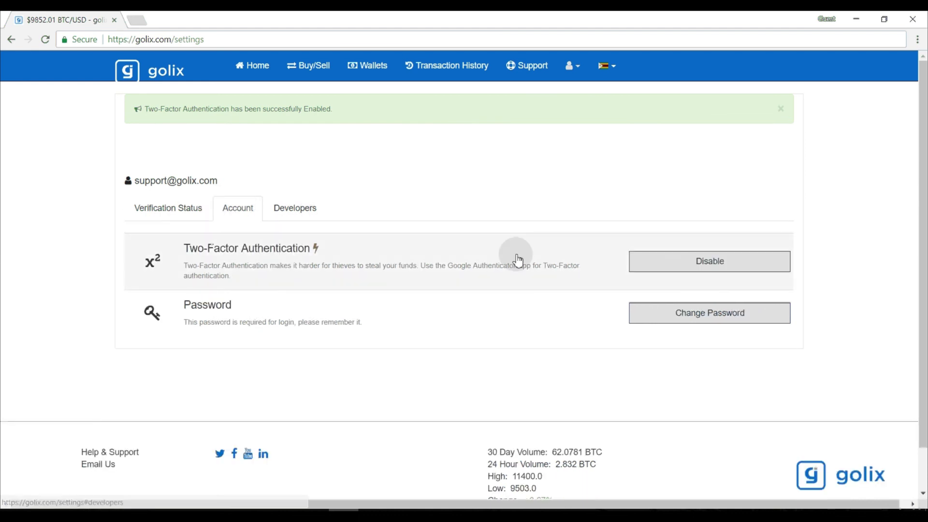
{"action": "left_click", "coordinate": [719, 269]}
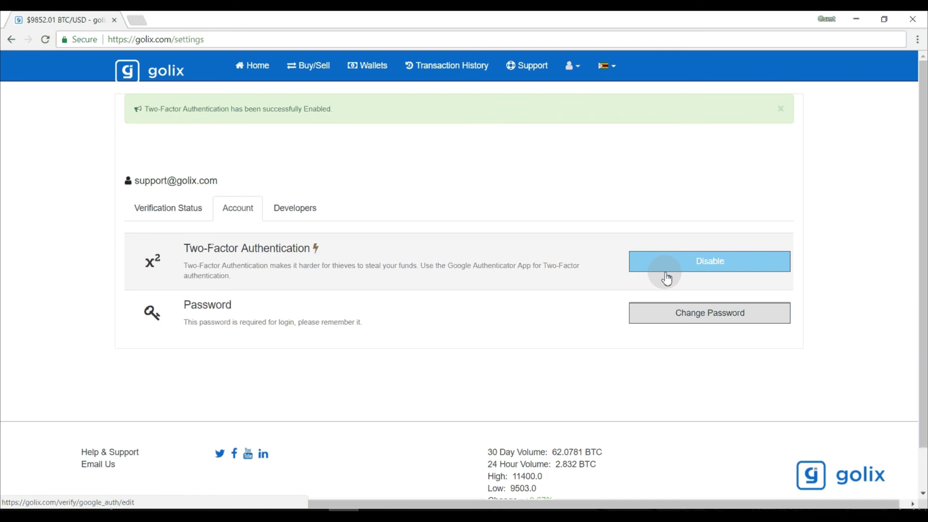
{"action": "left_click", "coordinate": [669, 279]}
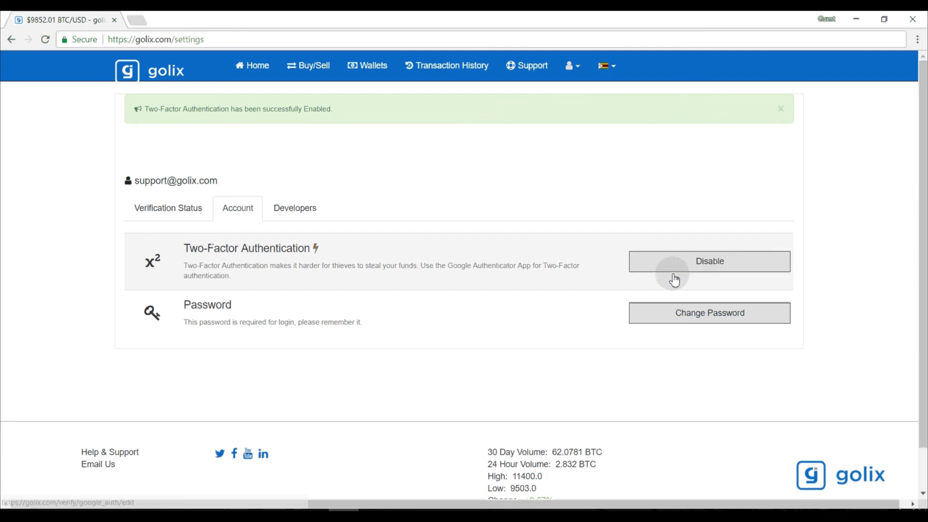